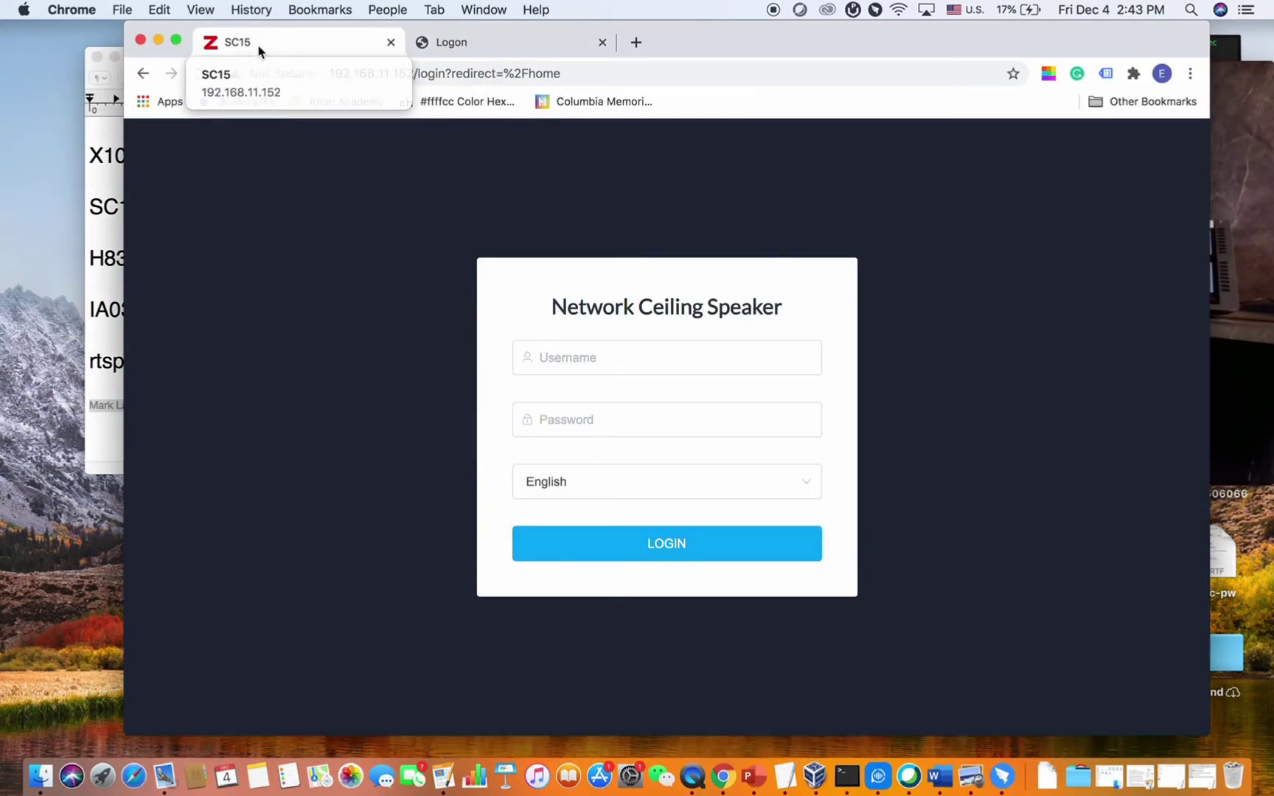
- Log in to the Zycoo SC15 web interface and dismiss Chrome's password breach warning
click(621, 359)
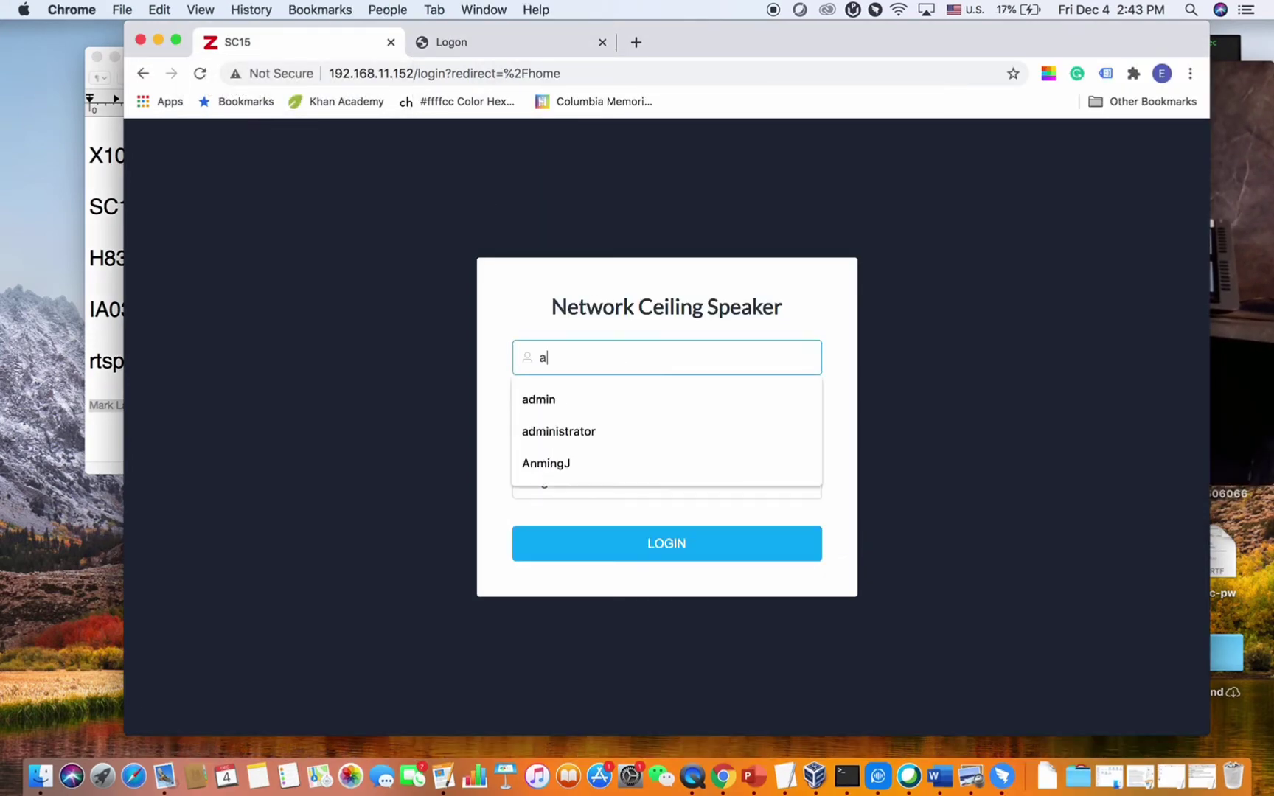
key(Tab)
key(Return)
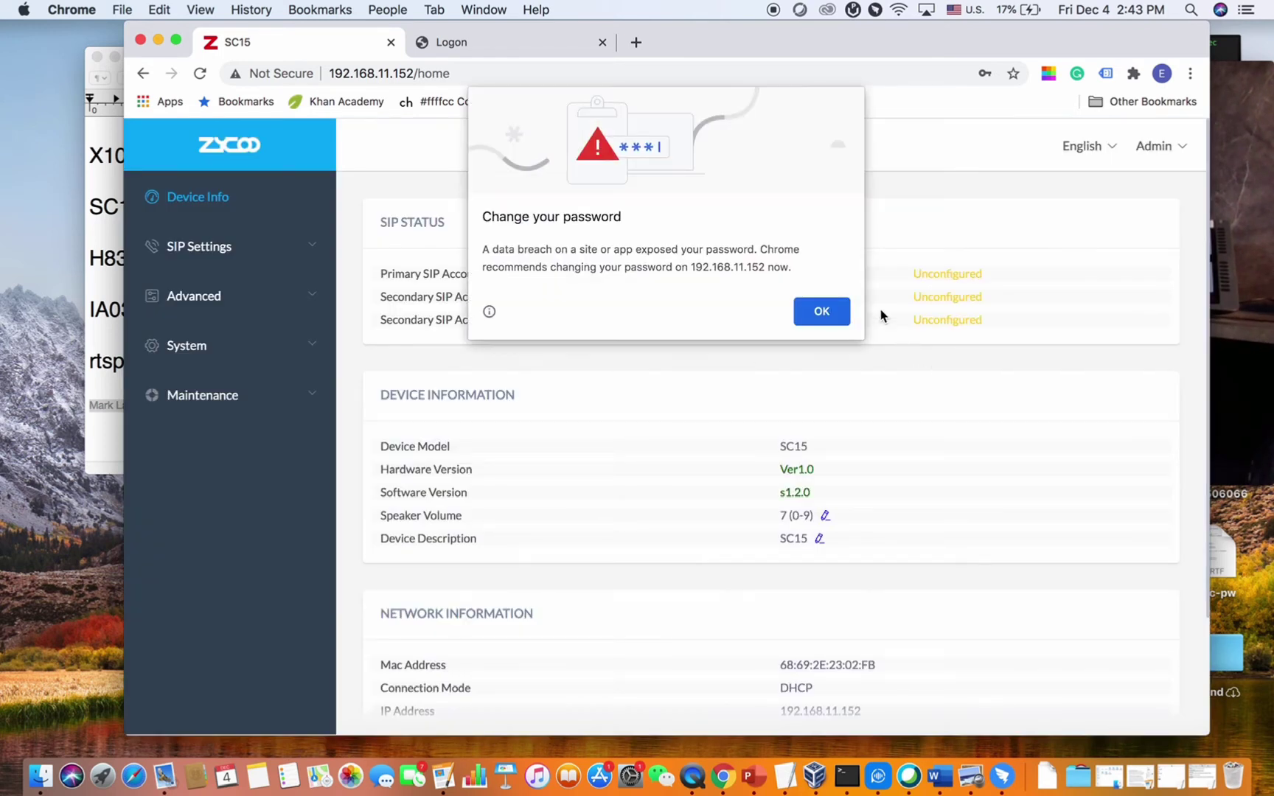
click(827, 322)
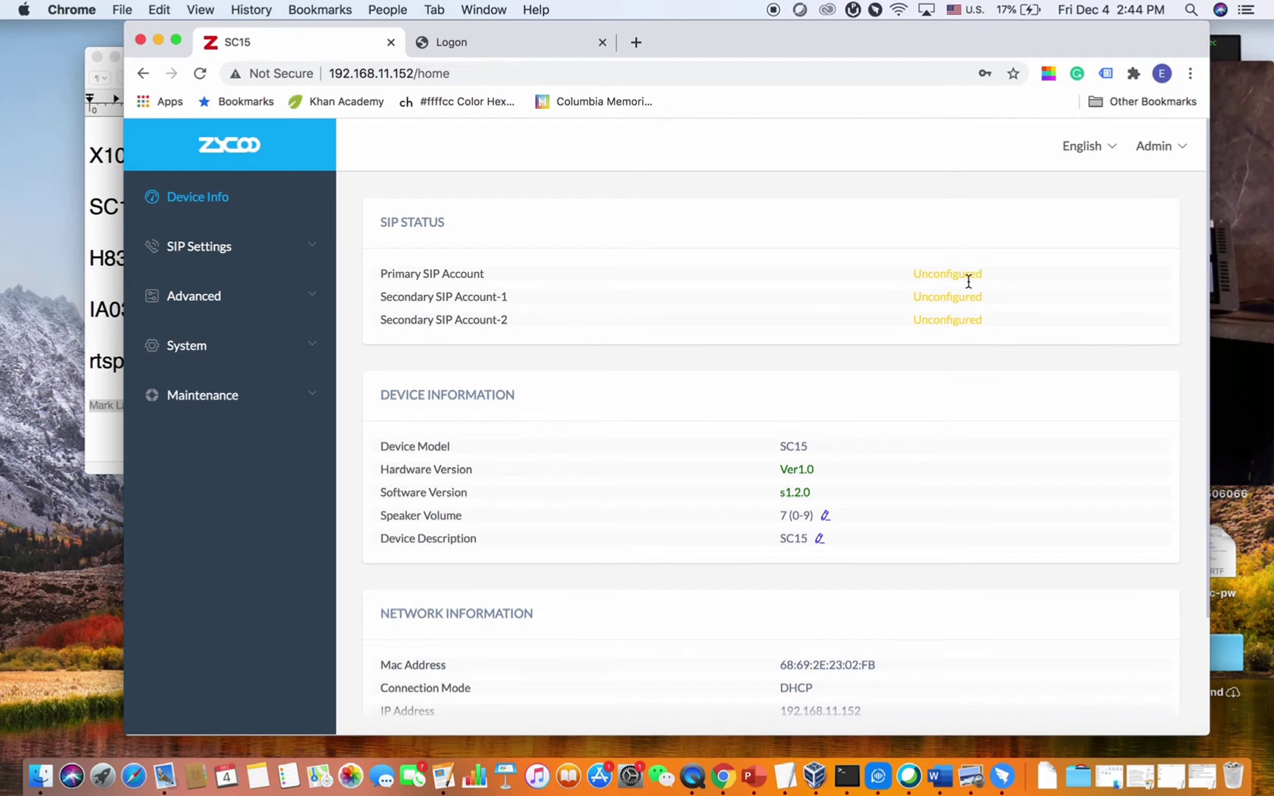
- Open the SC15 Advanced > Multicast page with multicast kept enabled
click(256, 301)
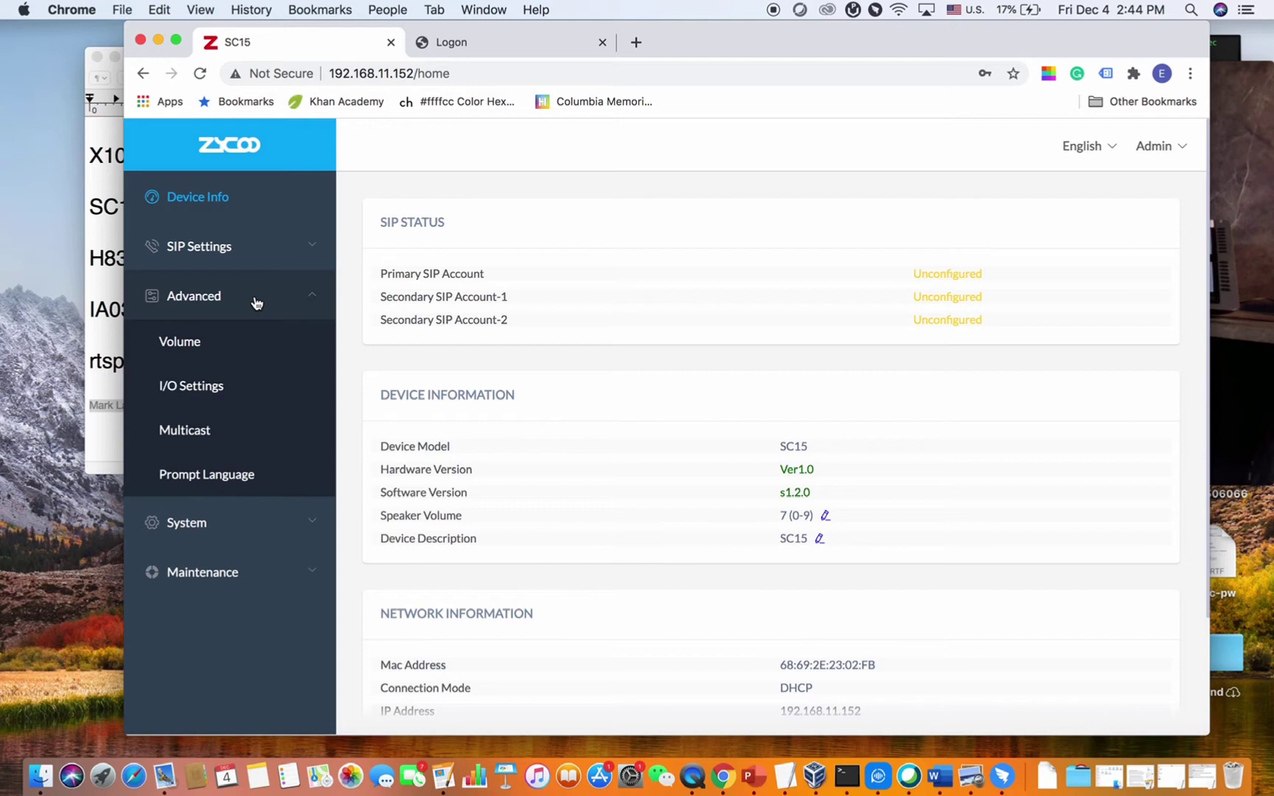
click(246, 435)
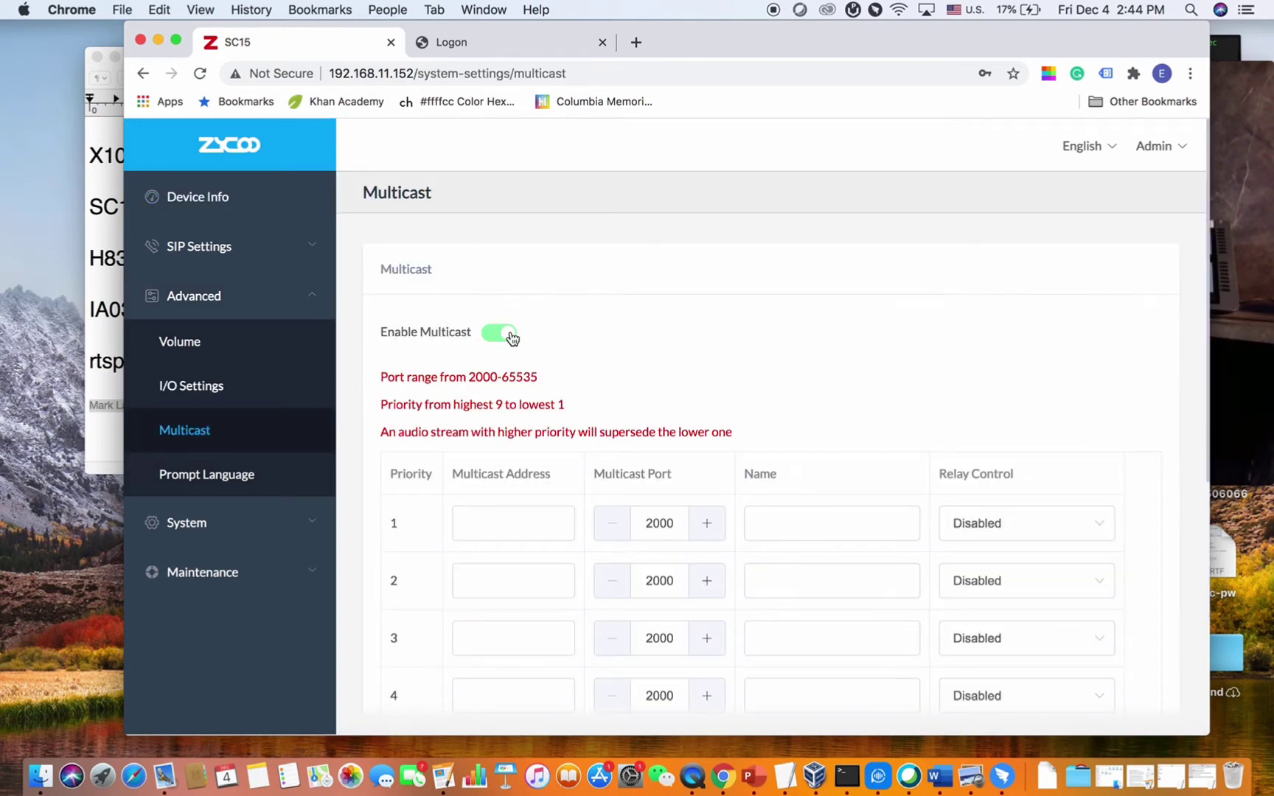
click(503, 333)
scroll(677, 340, down, 1)
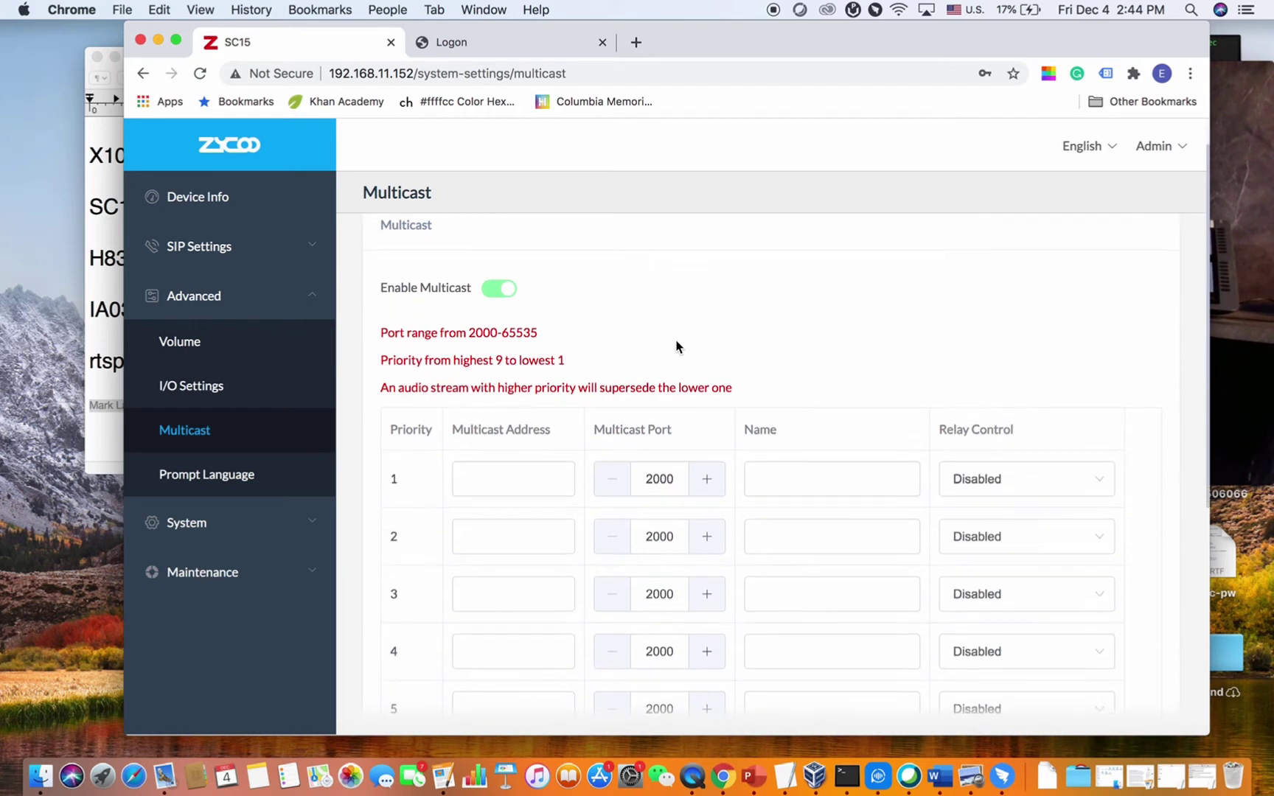
scroll(522, 387, down, 1)
- Set priority 1 to 239.168.1.2, port 2000, named Paging, and submit
click(485, 453)
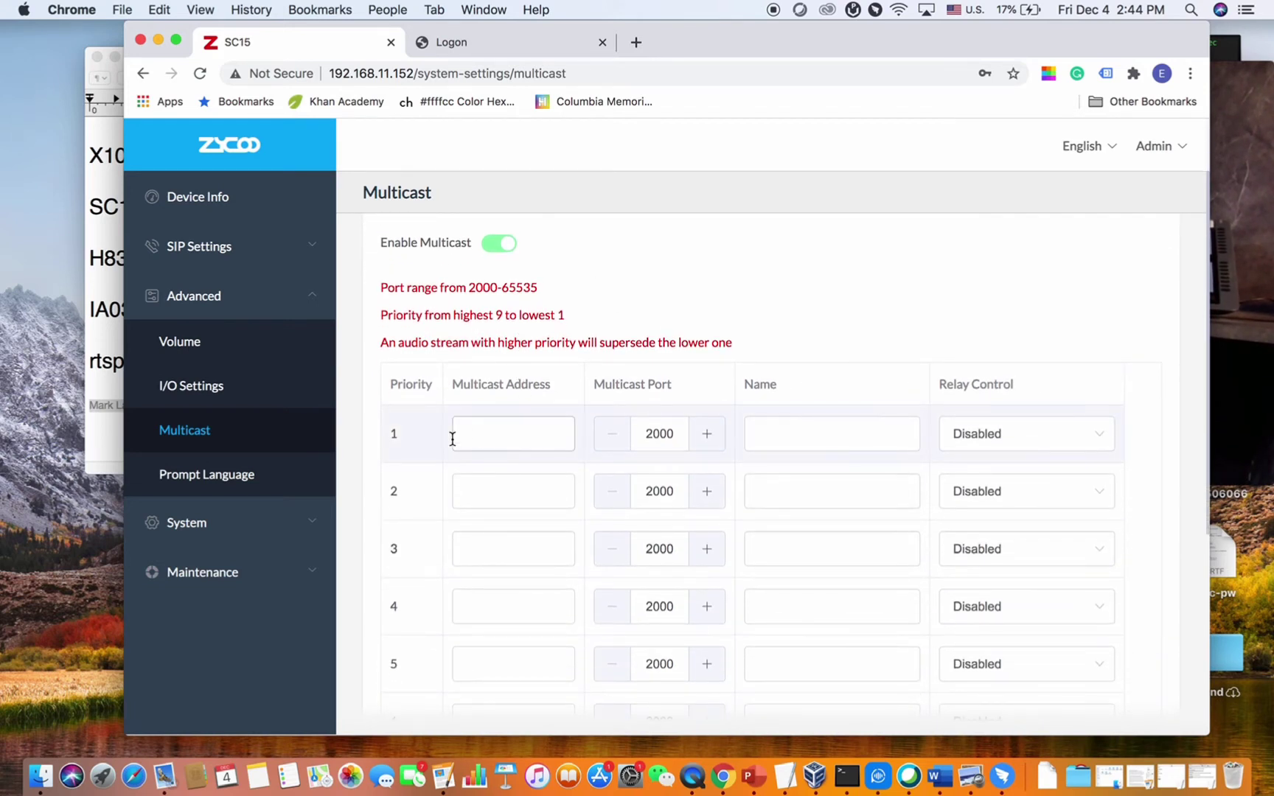
click(488, 431)
text(239.)
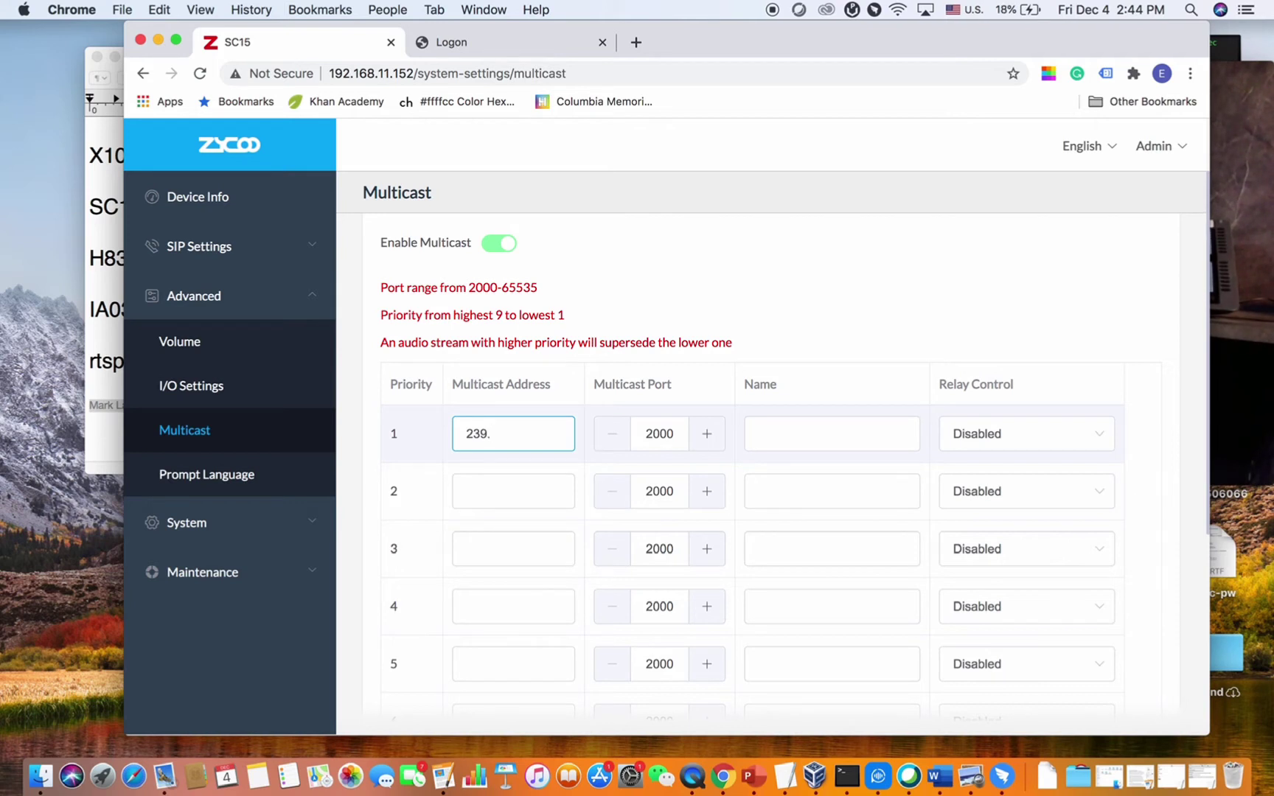
text(168)
text(.1.2)
click(856, 434)
text(Pagin)
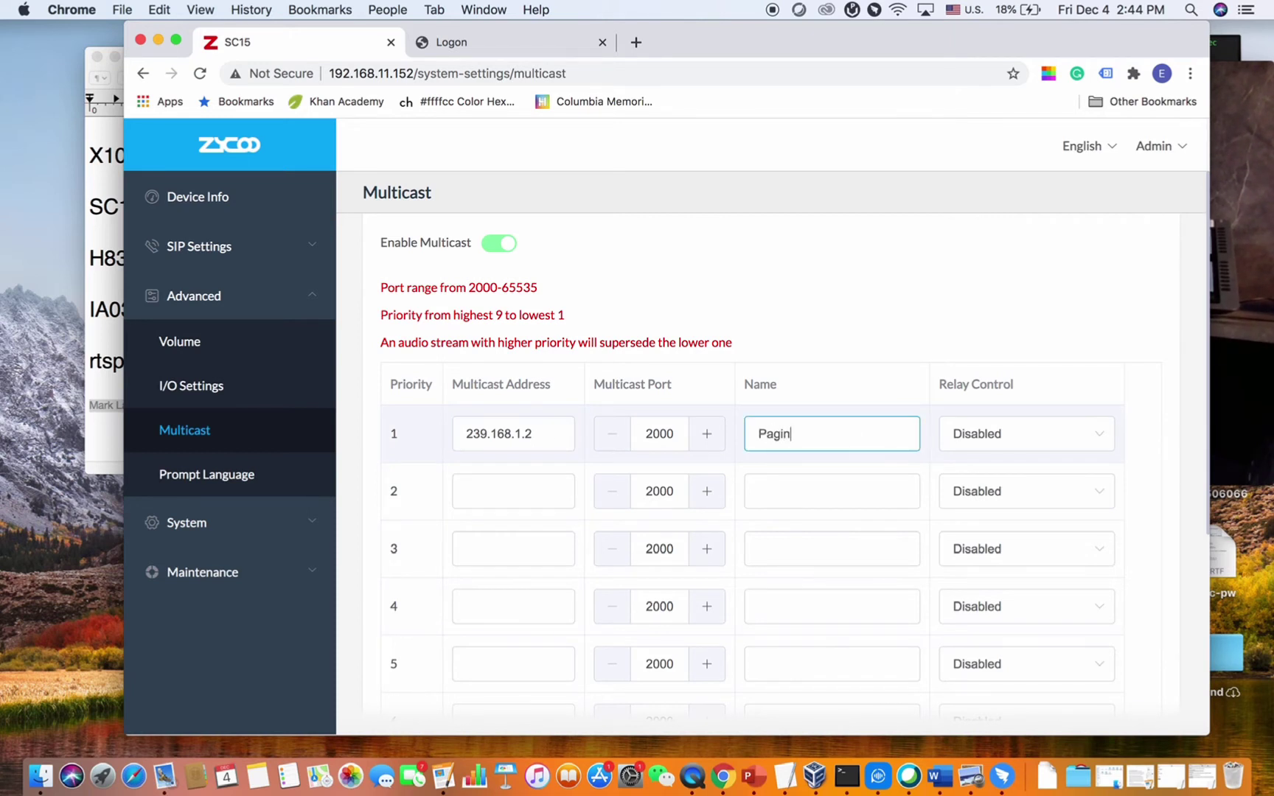
text(g)
double_click(534, 434)
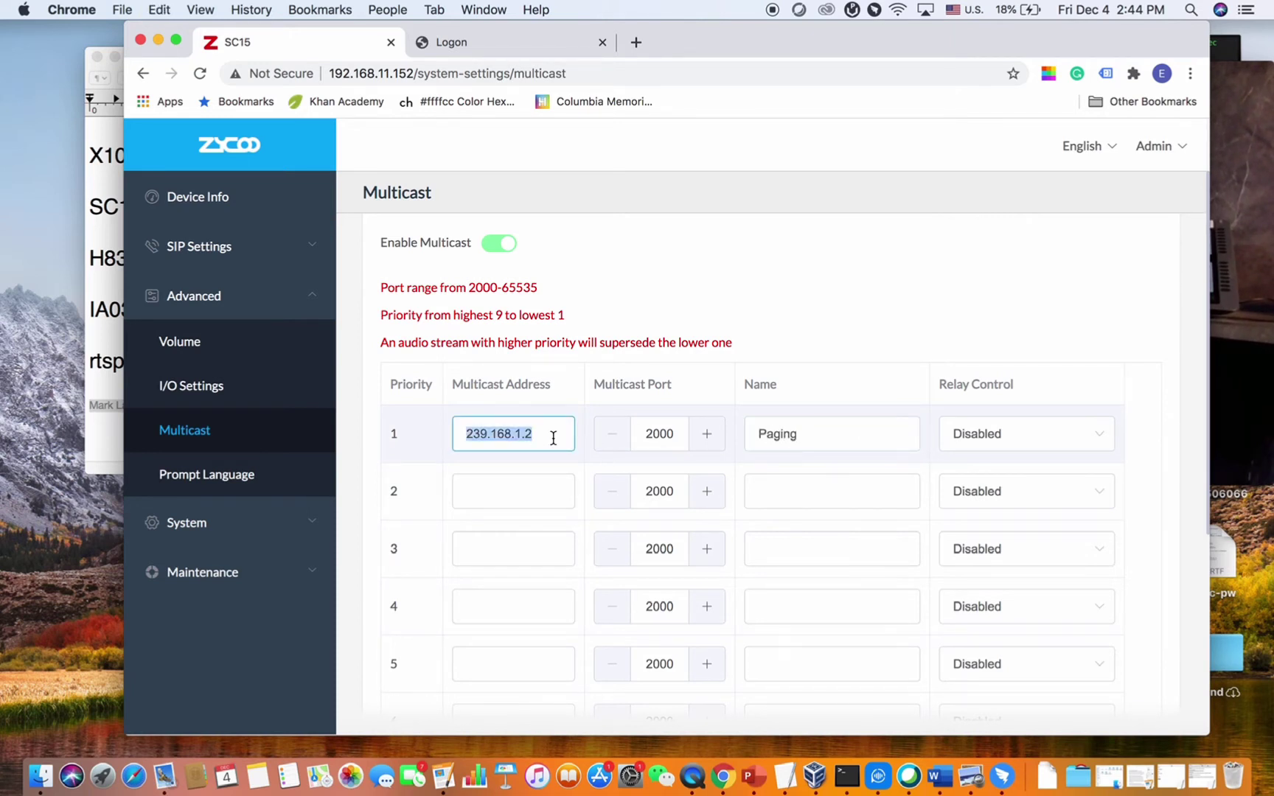
click(762, 464)
scroll(759, 463, down, 4)
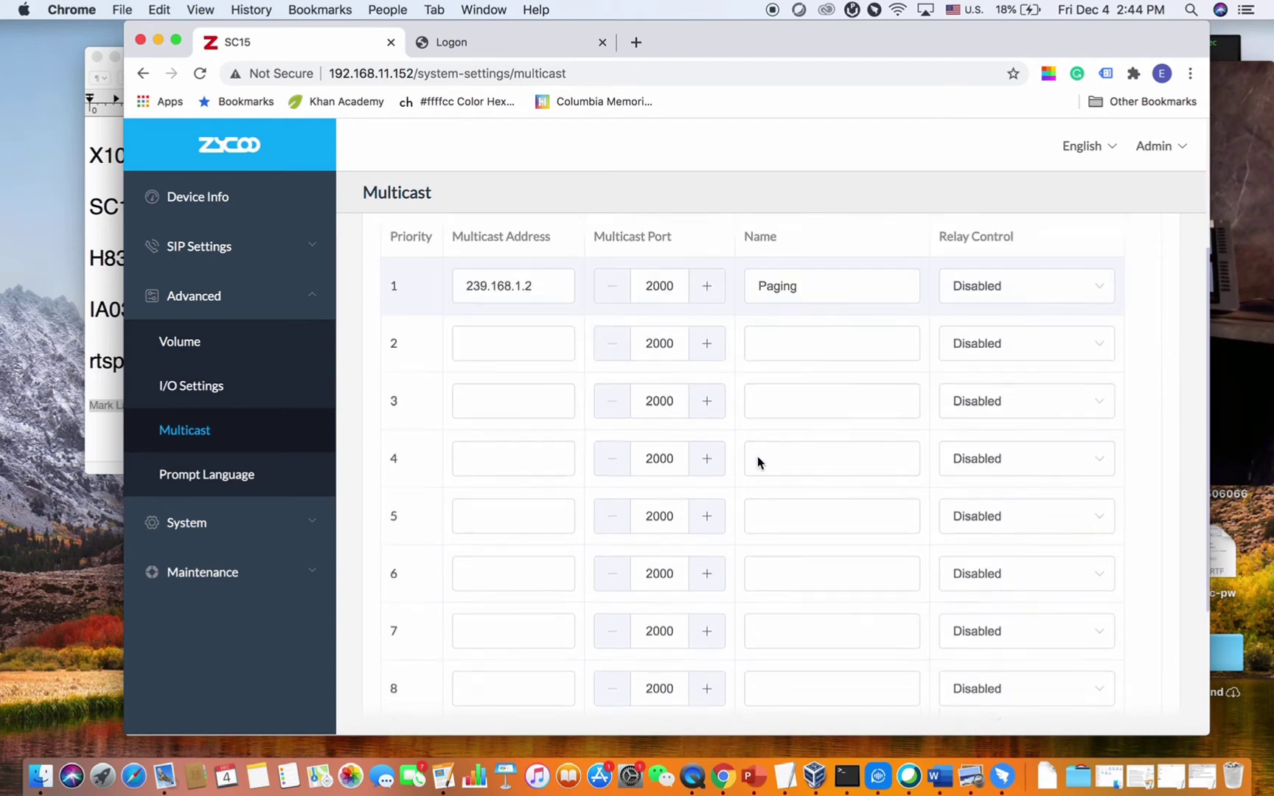
scroll(759, 464, down, 5)
scroll(742, 492, down, 5)
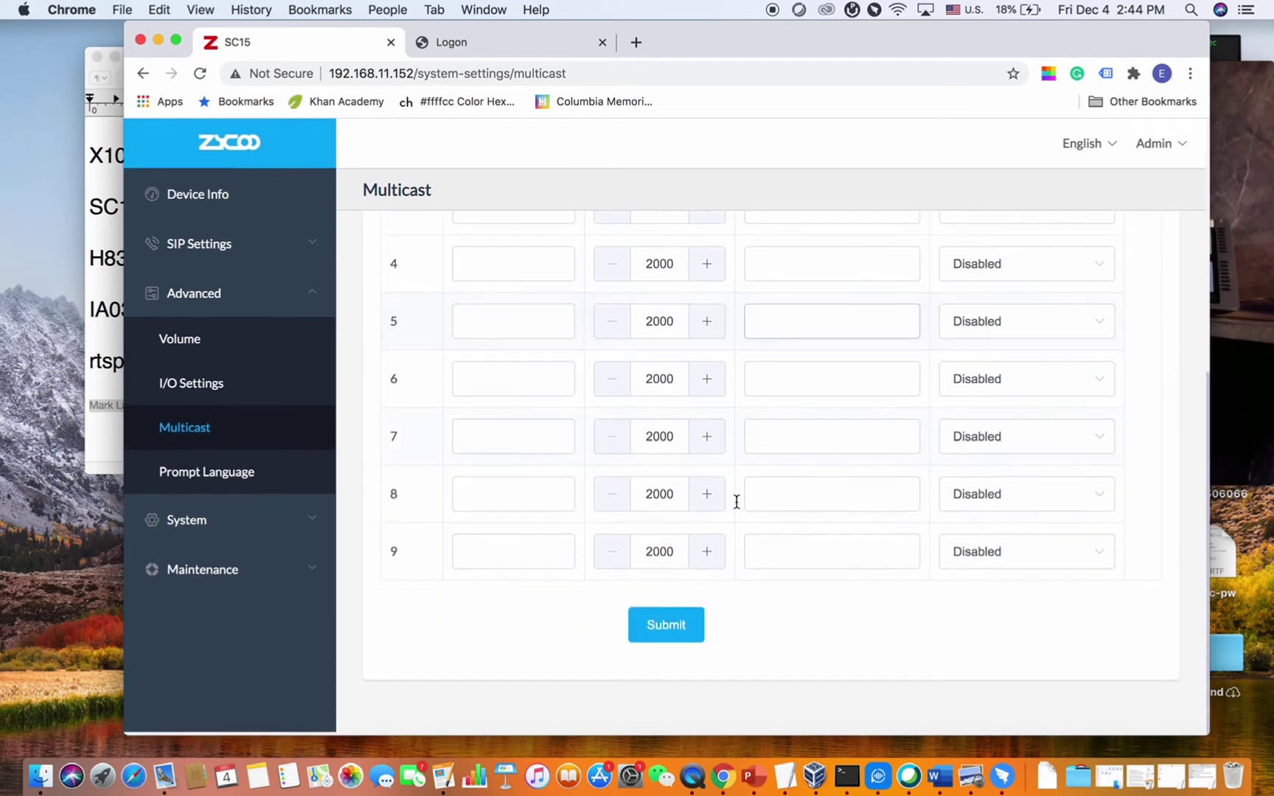
click(691, 628)
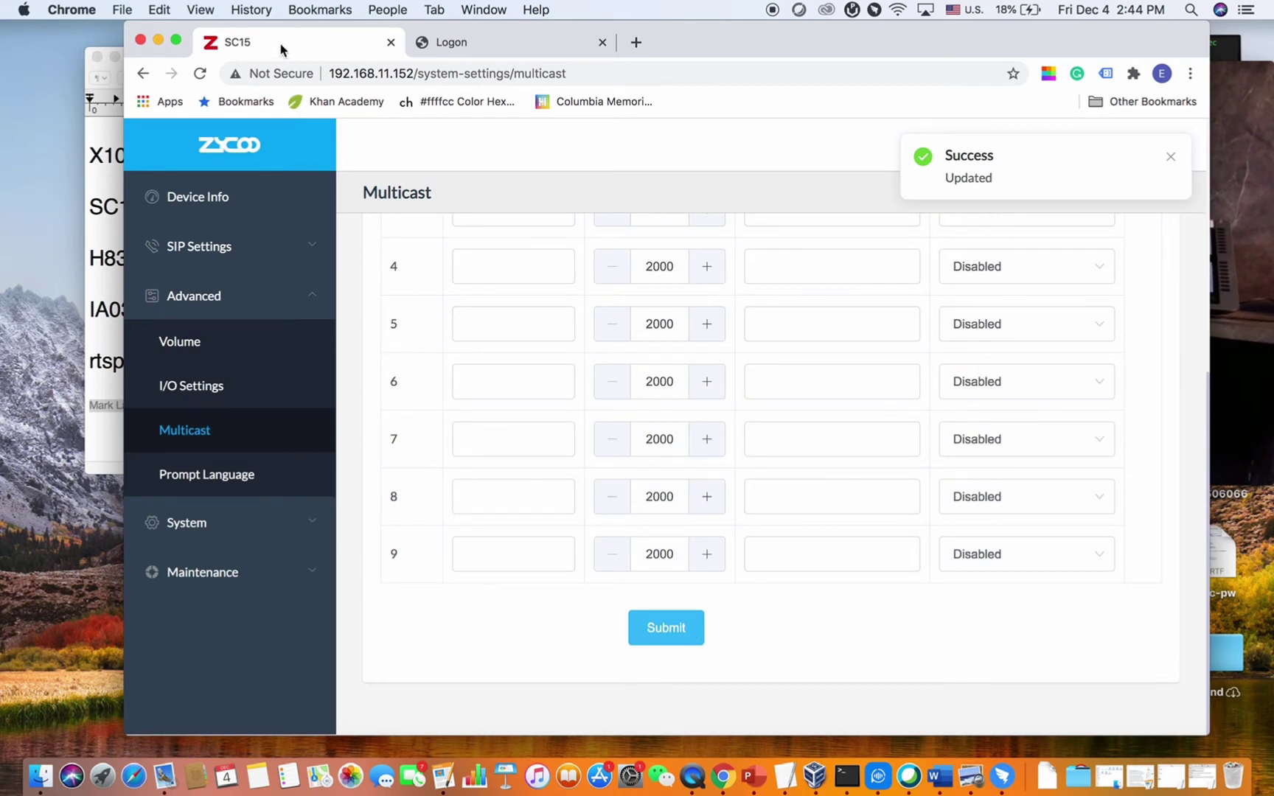
- Log in to the Fanvil X210i as admin and view its Function Key settings
click(529, 42)
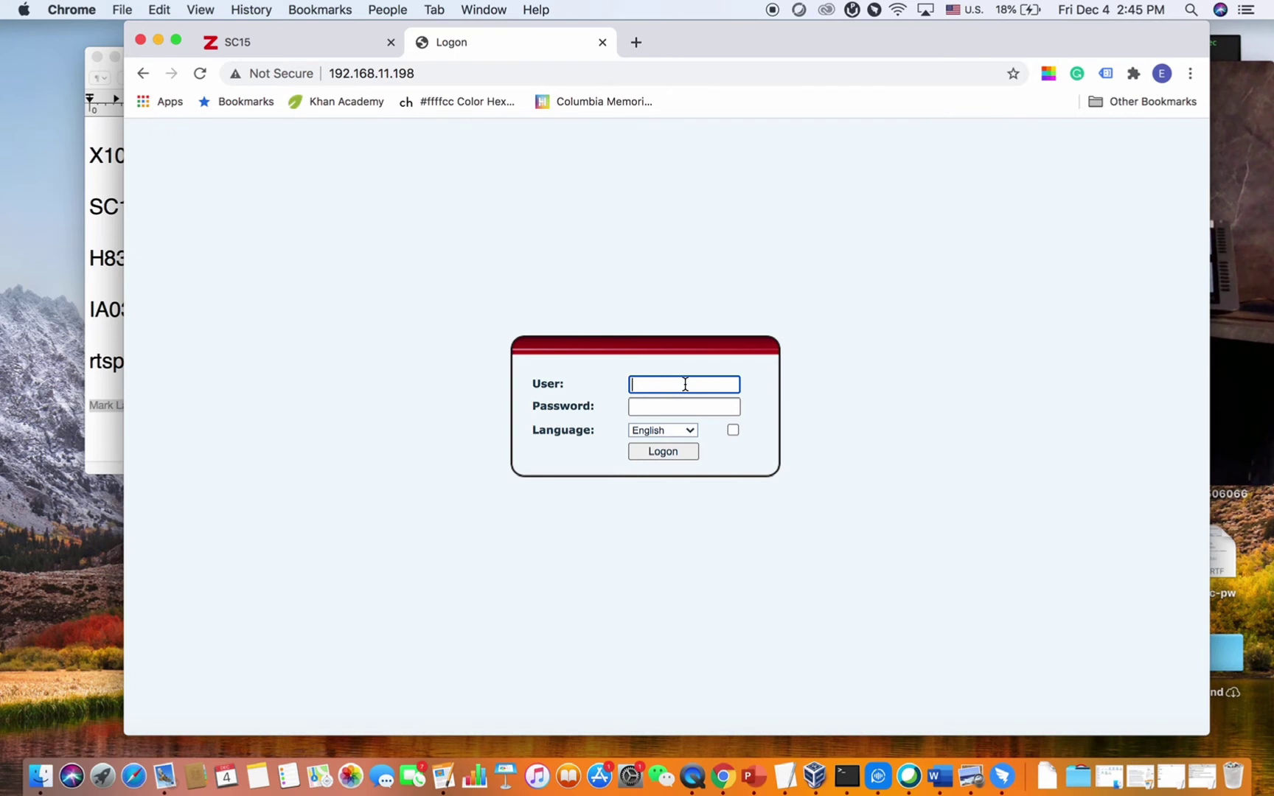
key(Tab)
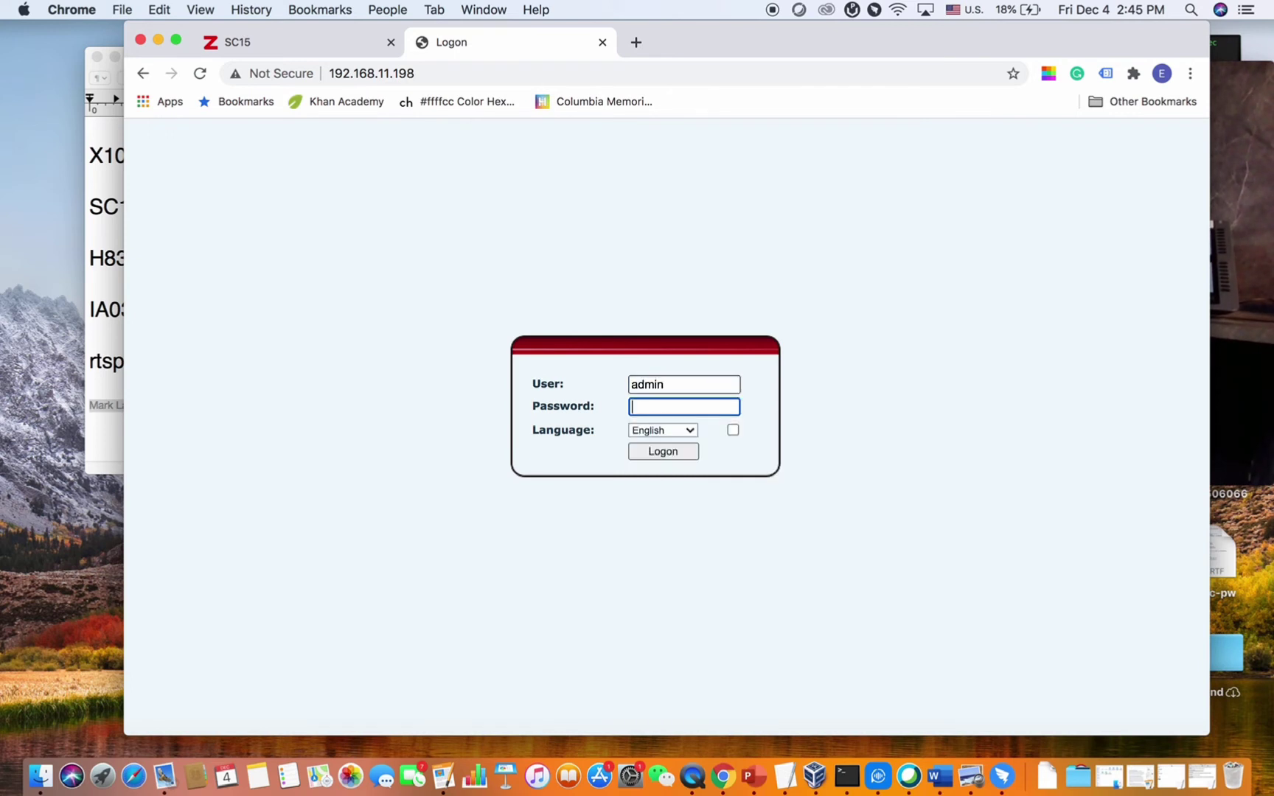
key(Return)
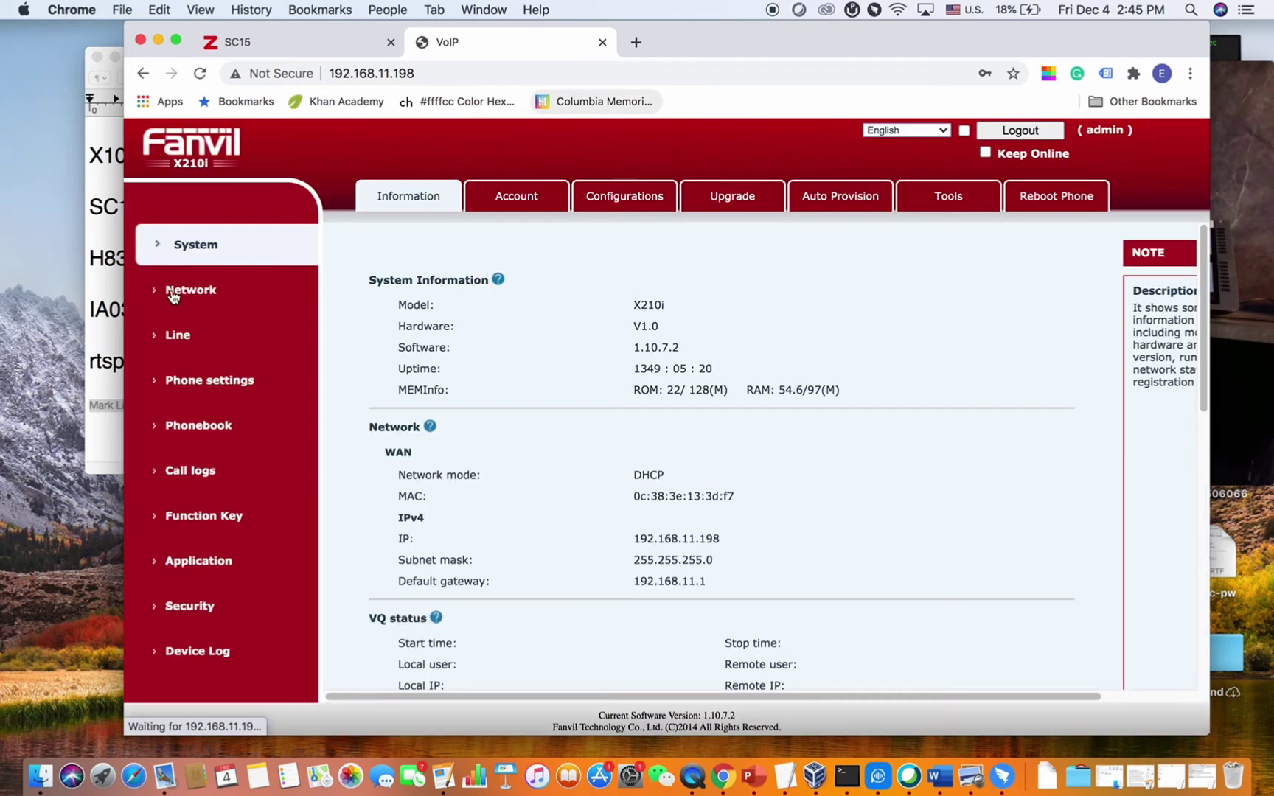
click(825, 310)
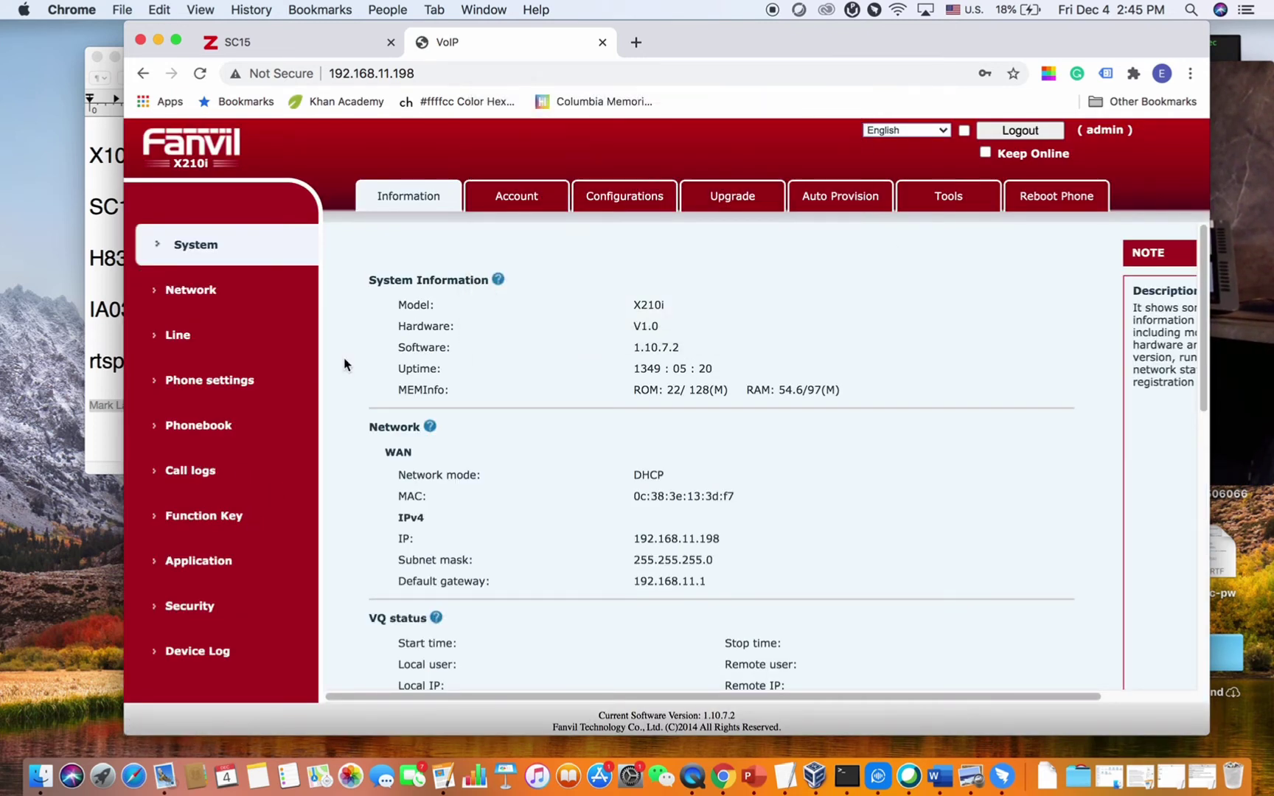
click(236, 523)
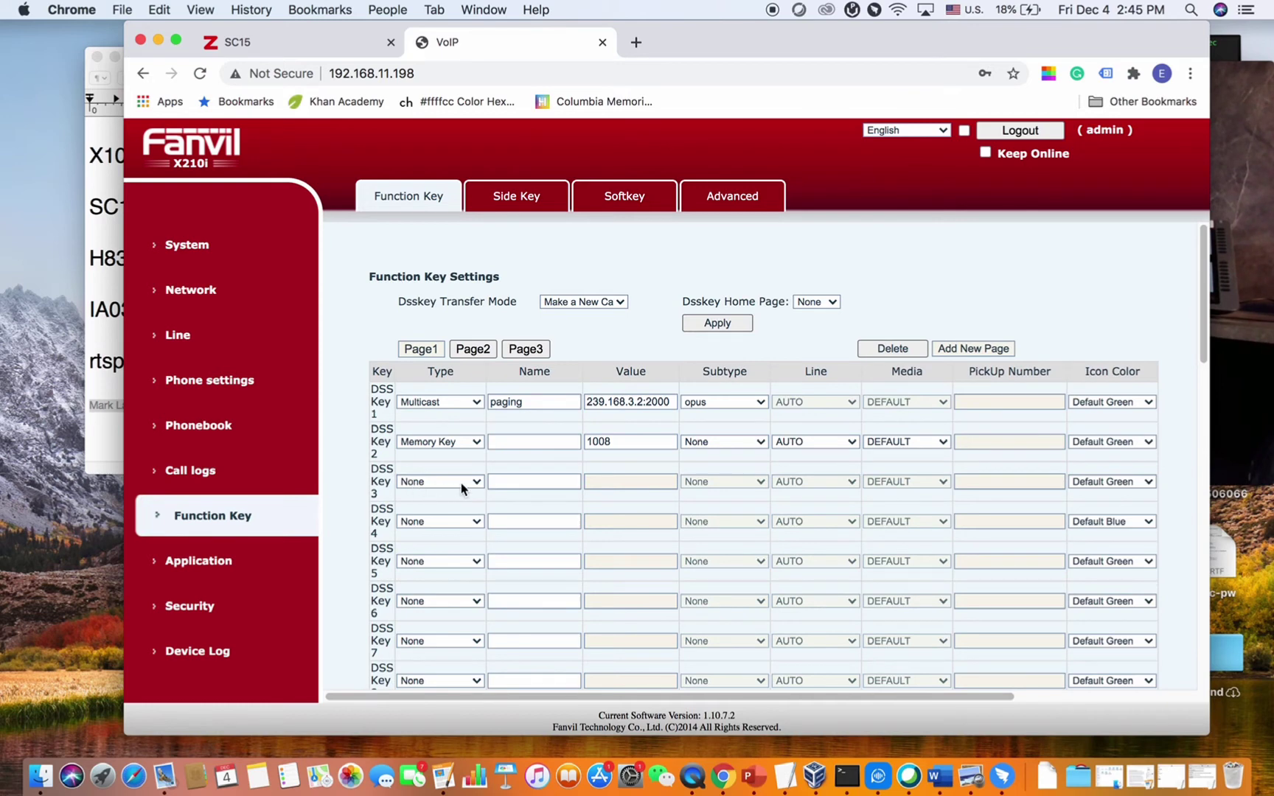
- Make DSS Key 3 a Multicast key named Paging-SC15 at 239.168.1.2:2000, checking the SC15 address
click(462, 483)
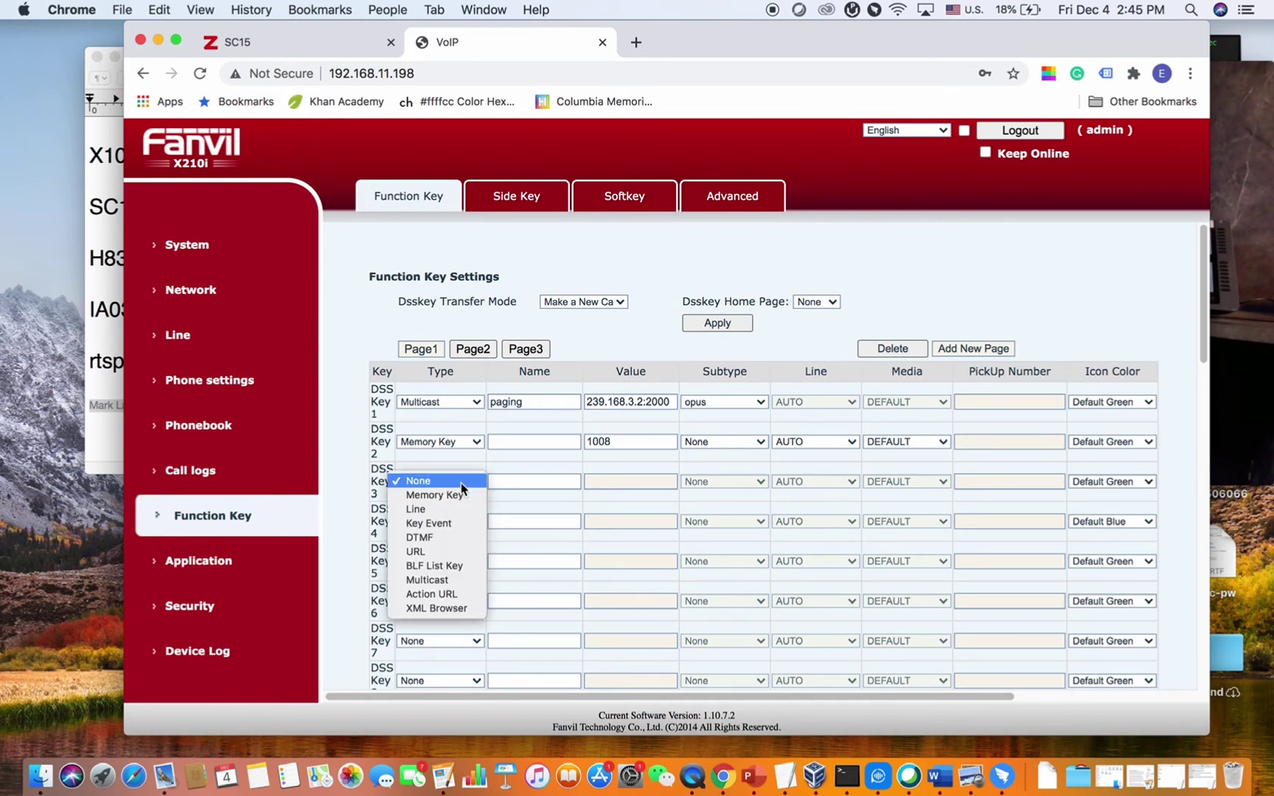
click(447, 584)
click(552, 483)
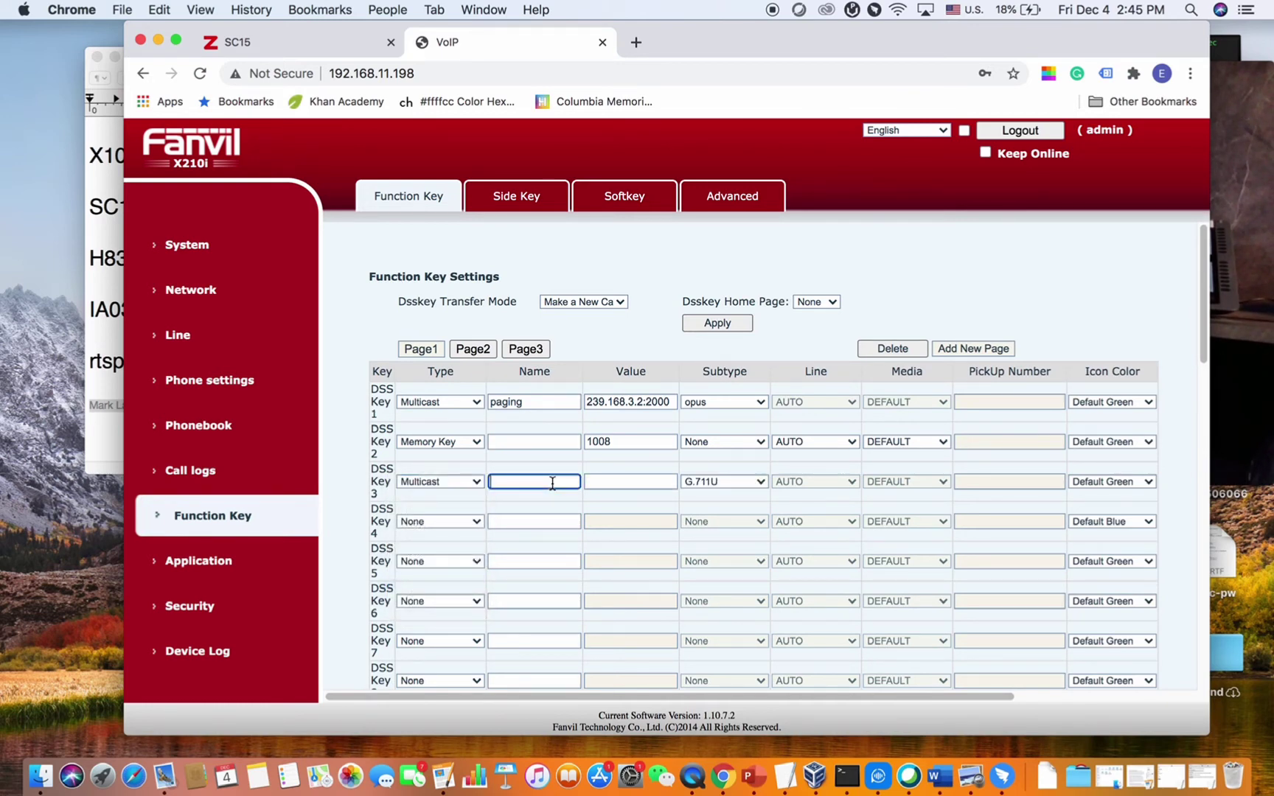
text(a)
key(BackSpace)
text(Paging)
text(-)
text(SC15)
click(637, 480)
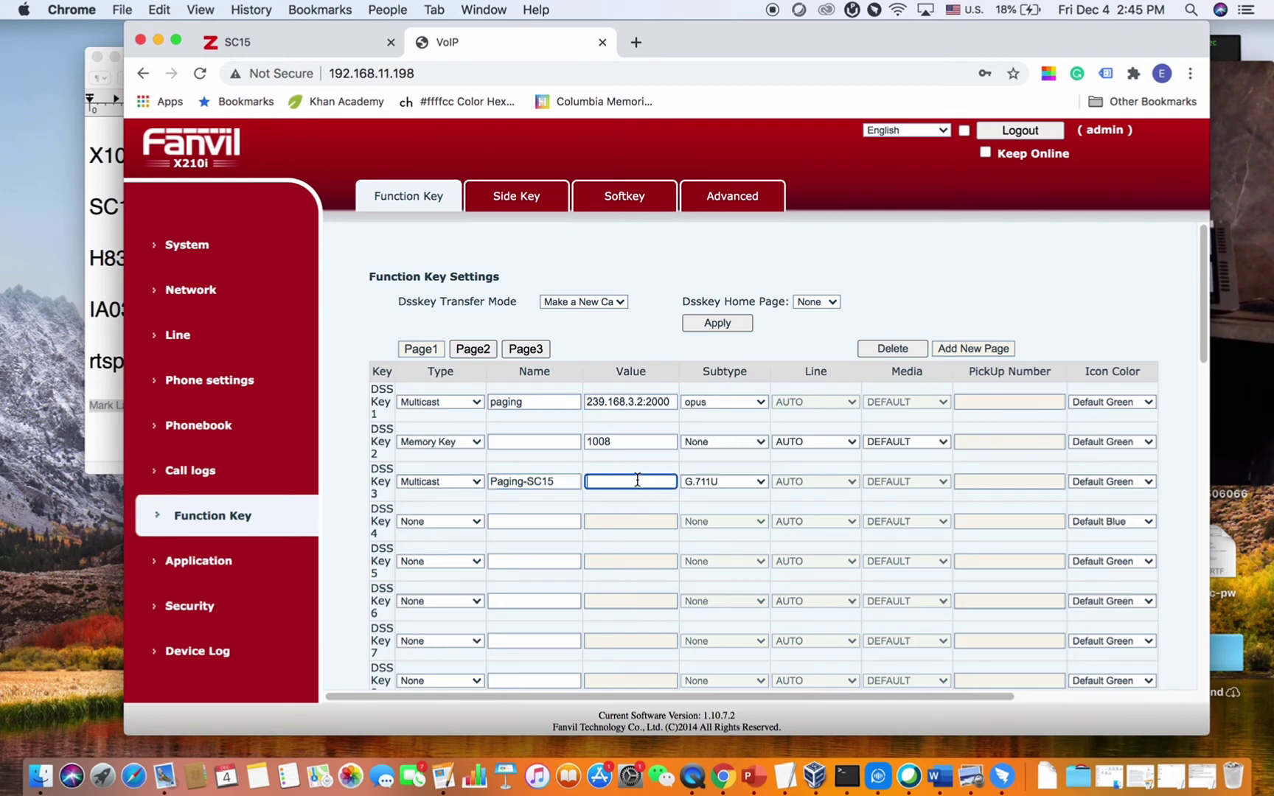
text(239.168.1.2)
text(:)
text(2000)
click(298, 41)
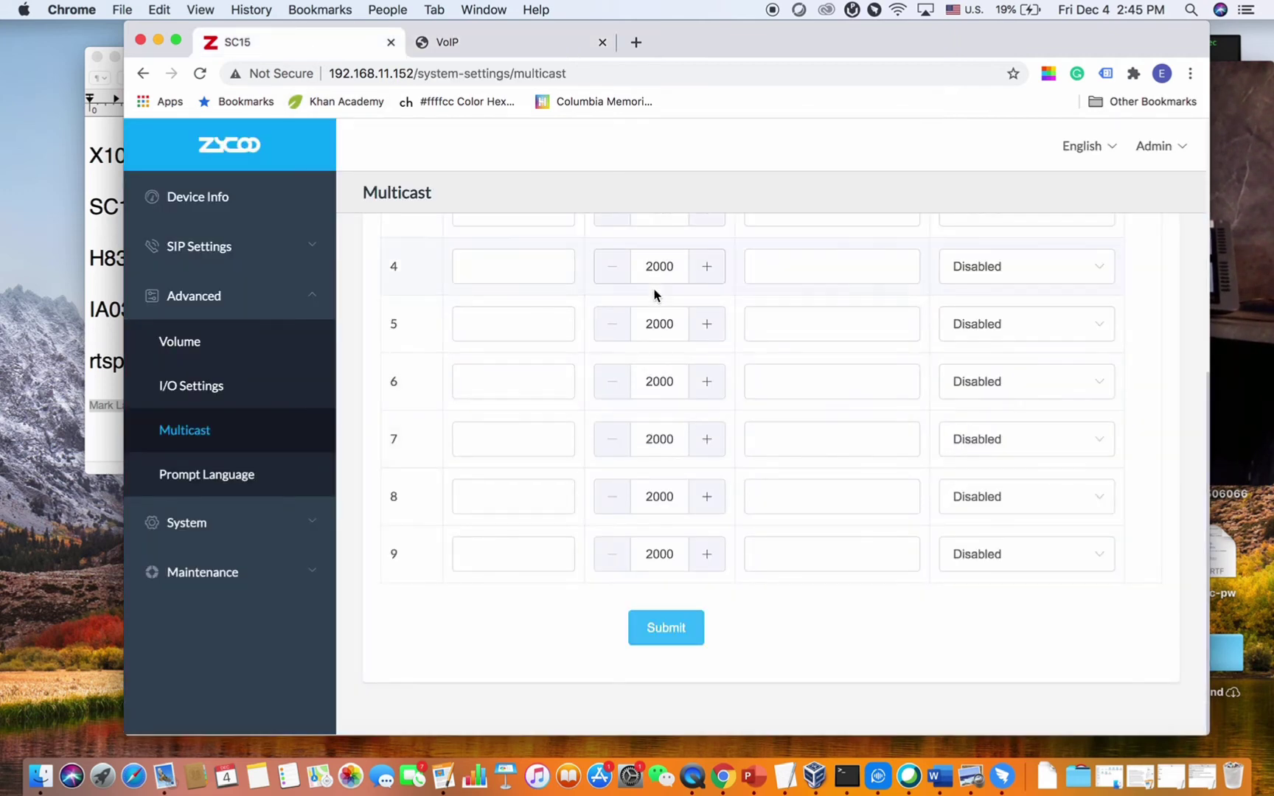
scroll(698, 328, up, 5)
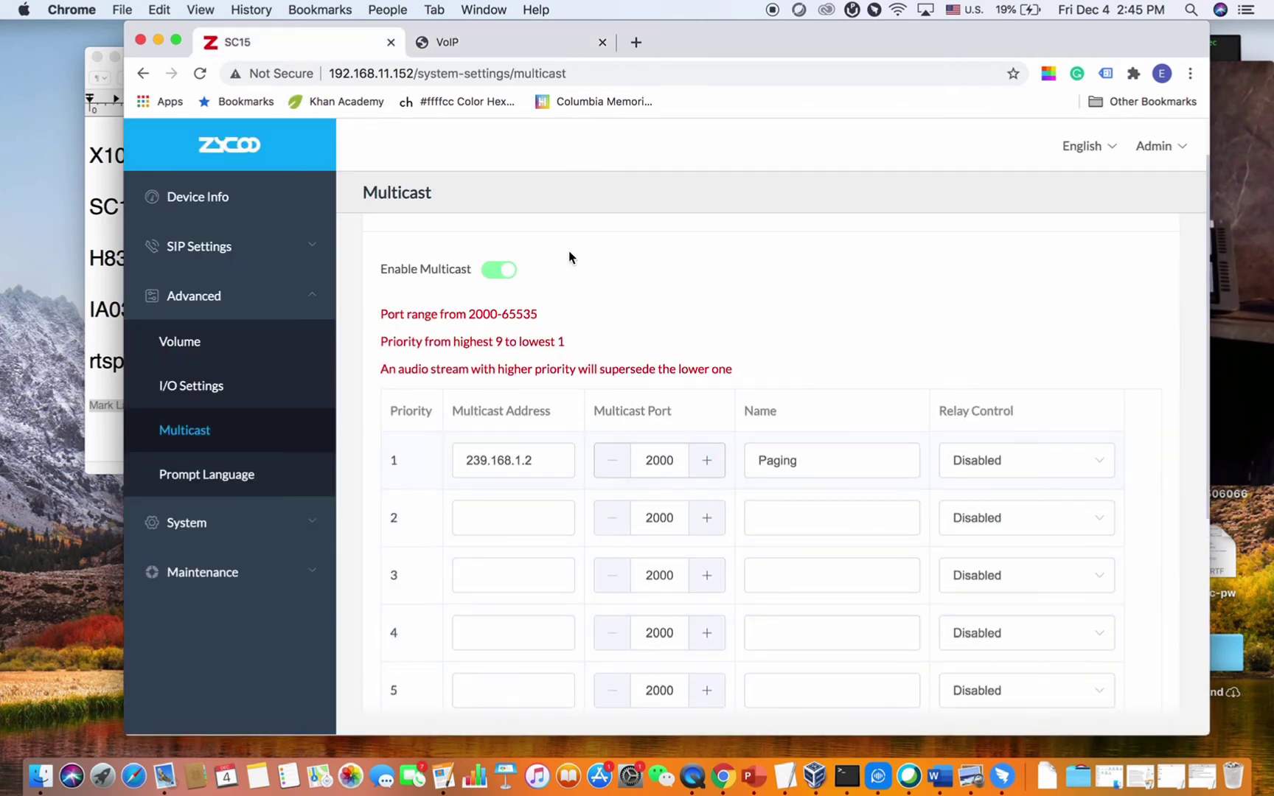
click(508, 42)
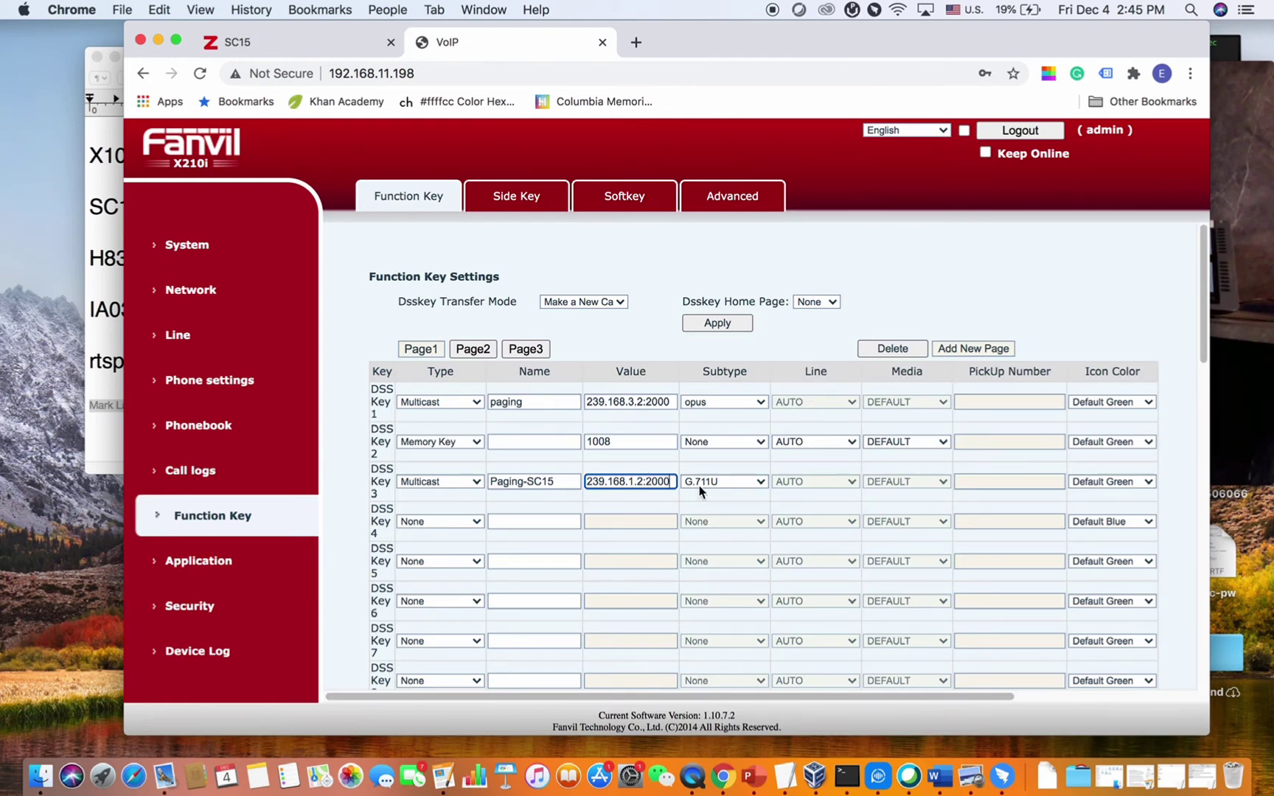
scroll(735, 490, down, 1)
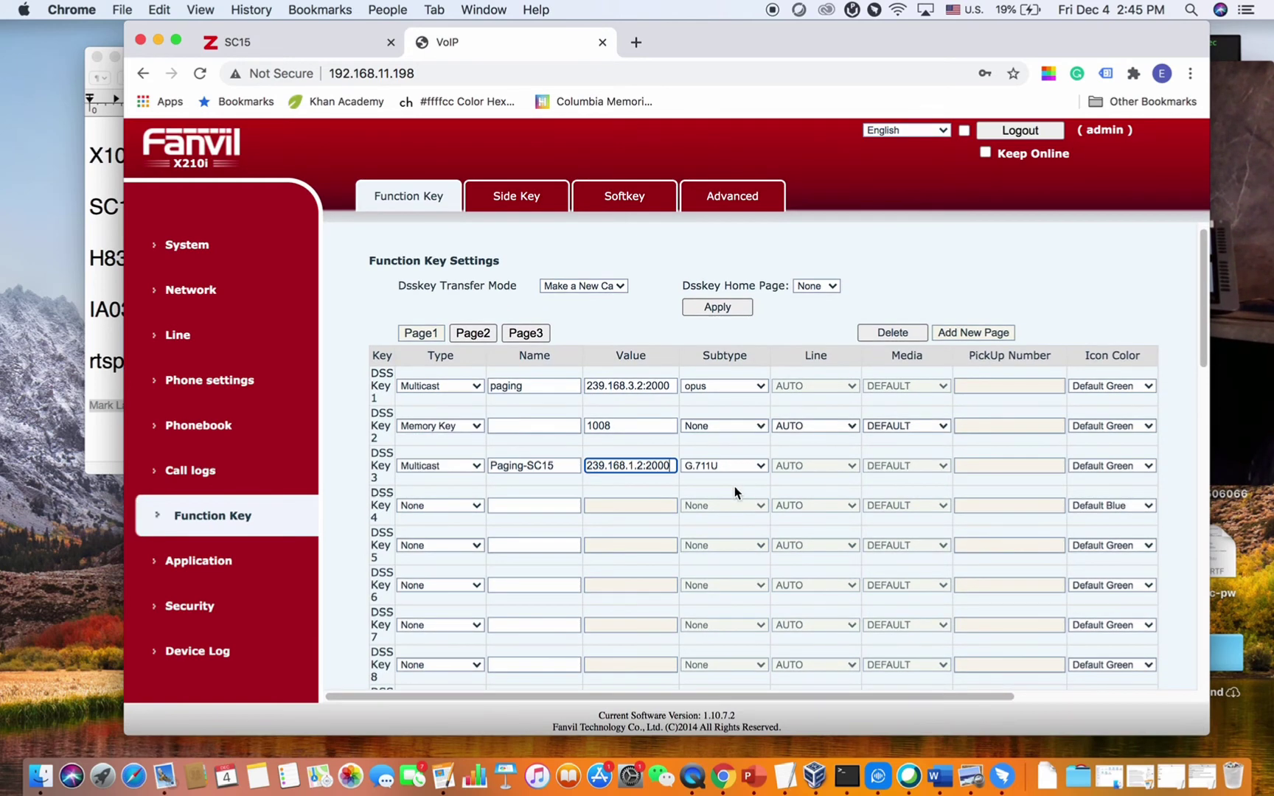
scroll(735, 491, down, 5)
scroll(735, 491, down, 5)
scroll(736, 491, down, 5)
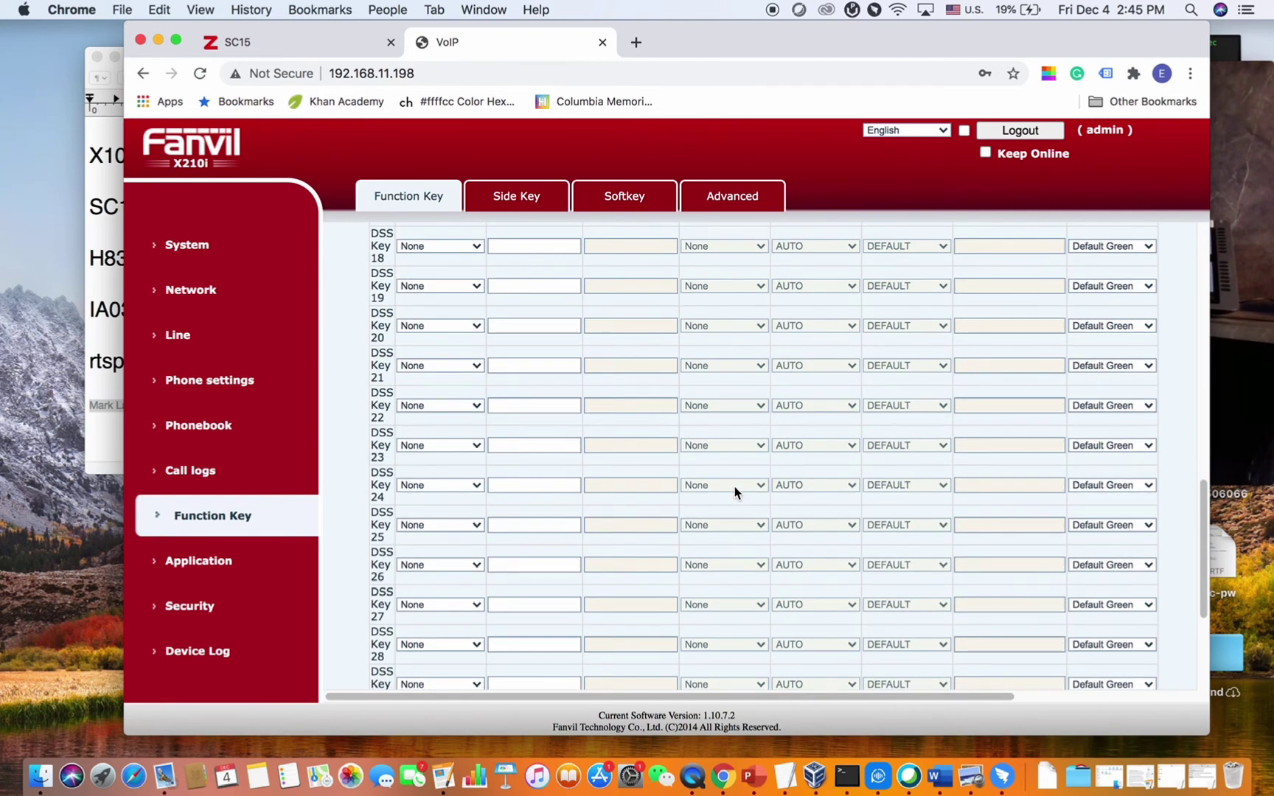
scroll(736, 490, down, 5)
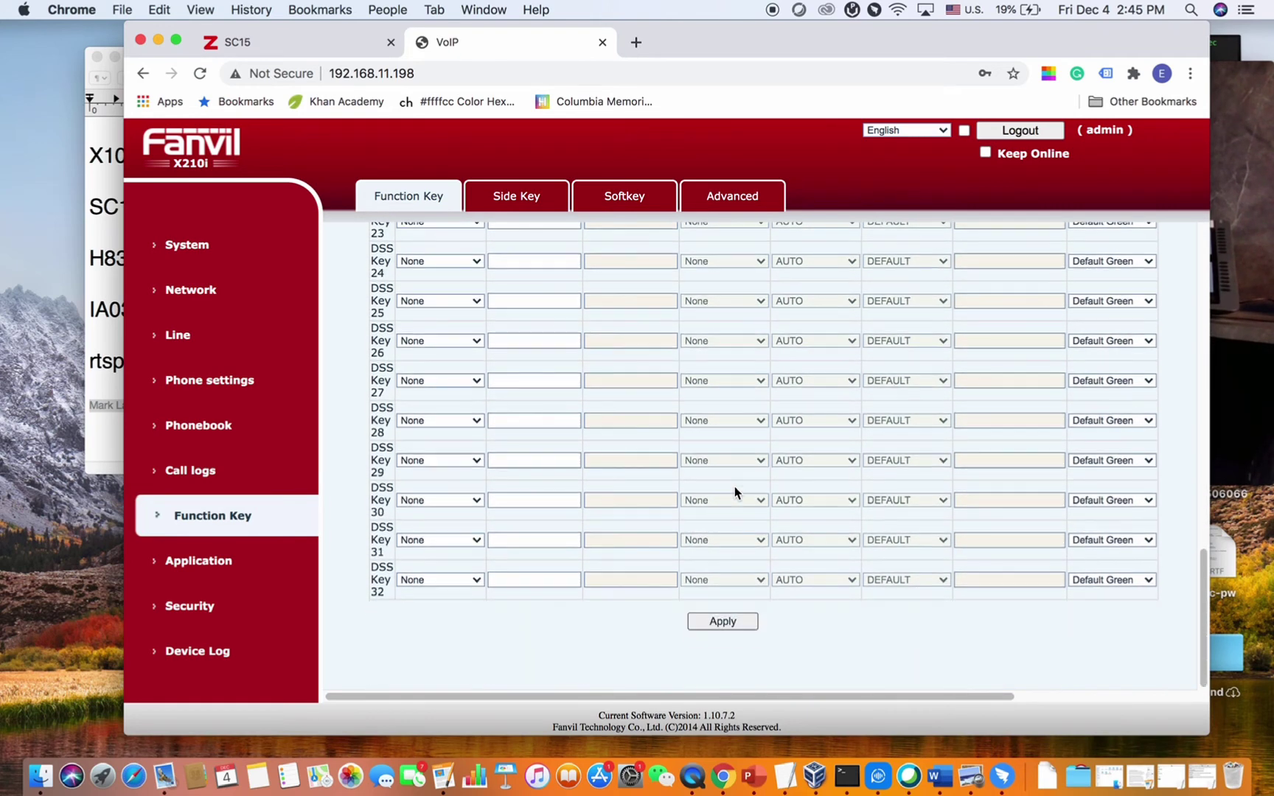
- Apply DSS Key 3's Multicast Paging-SC15 settings to the phone
click(722, 623)
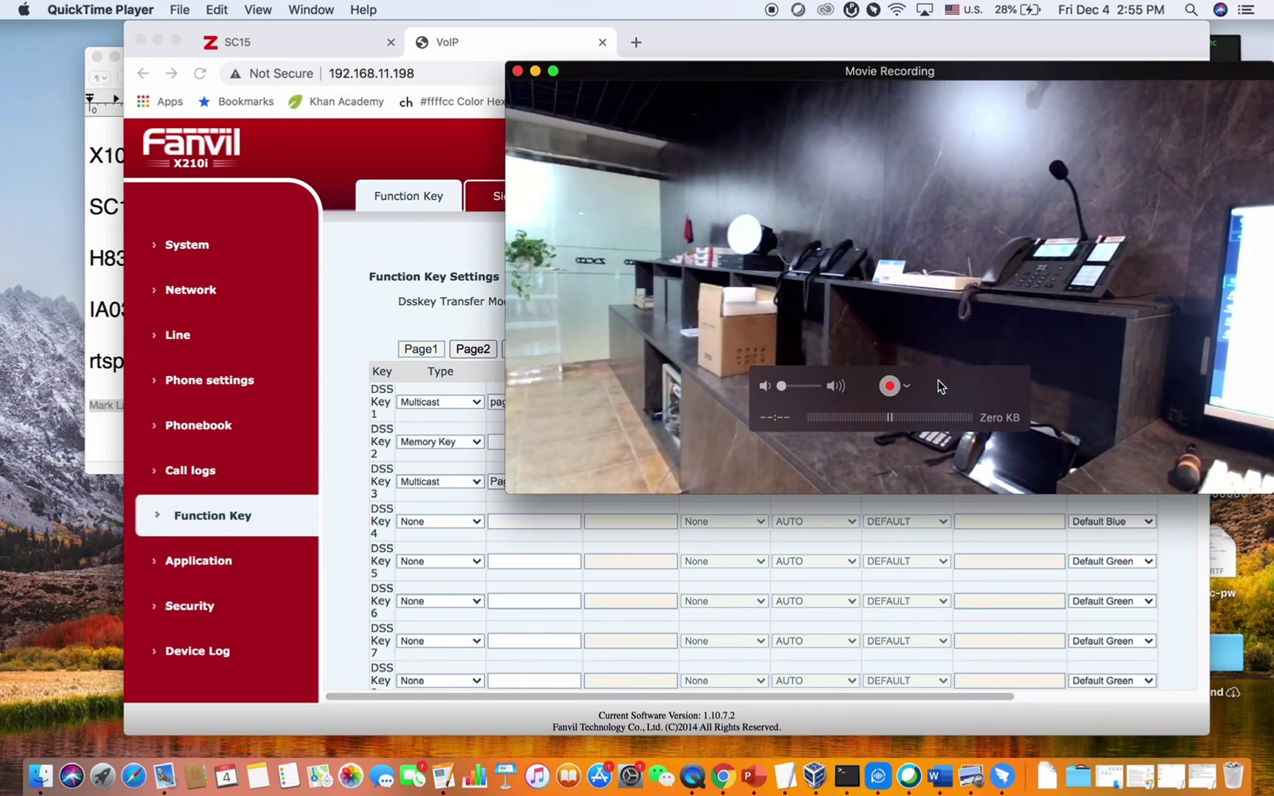
- Change DSS Key 3's multicast codec from G.711U to opus and apply it
click(386, 452)
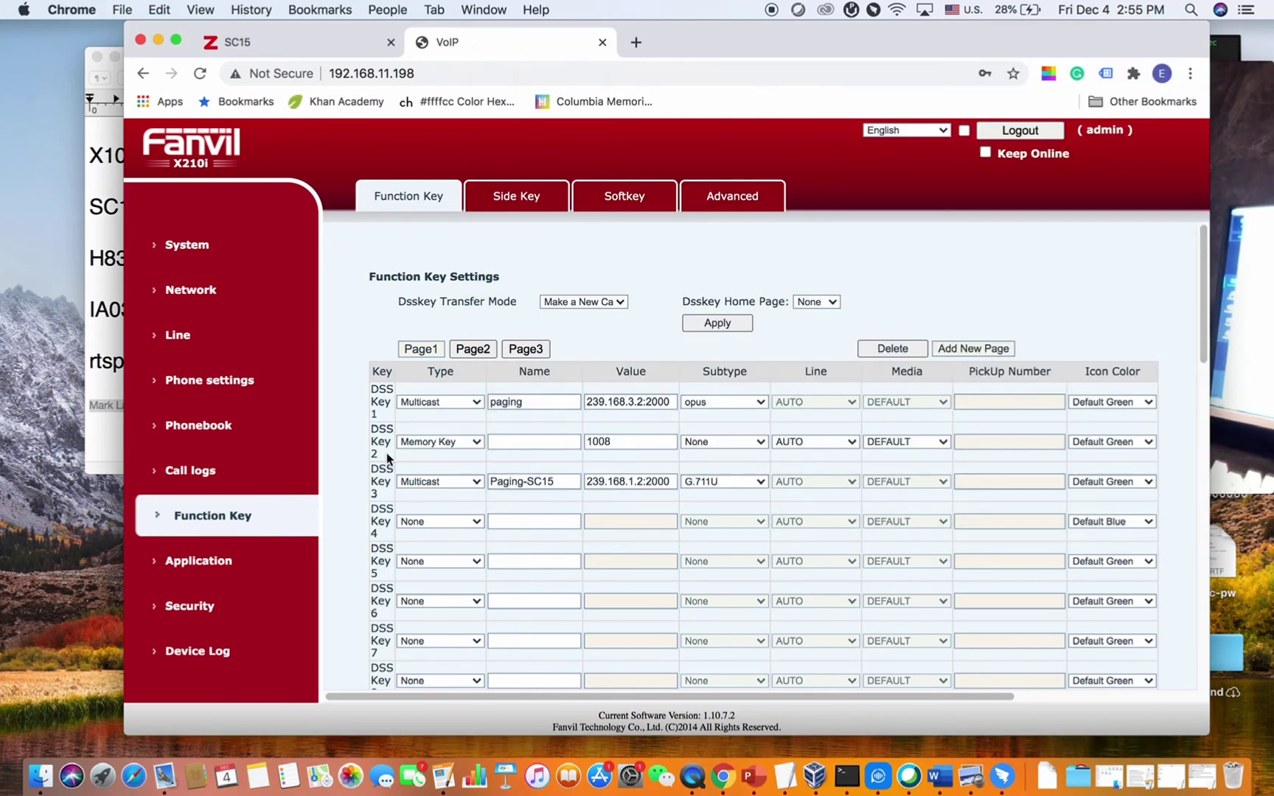
click(747, 486)
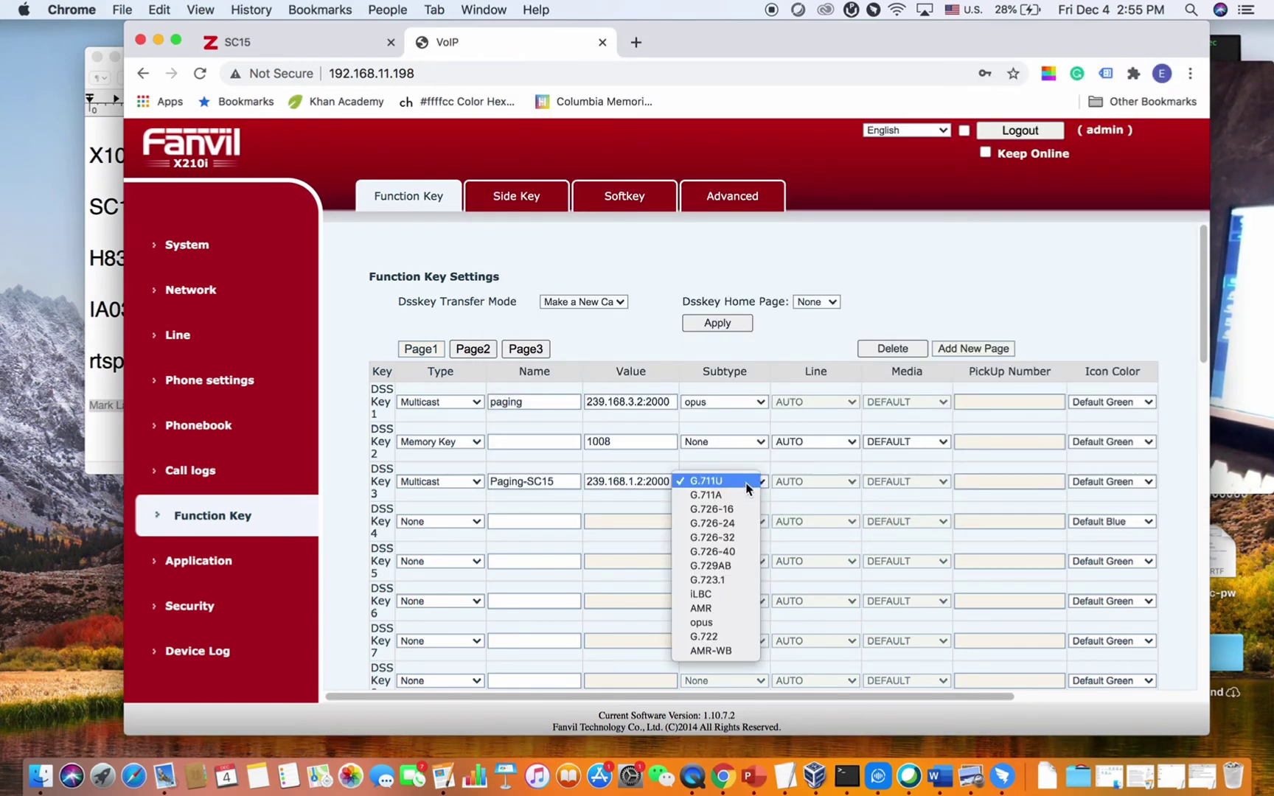
click(709, 623)
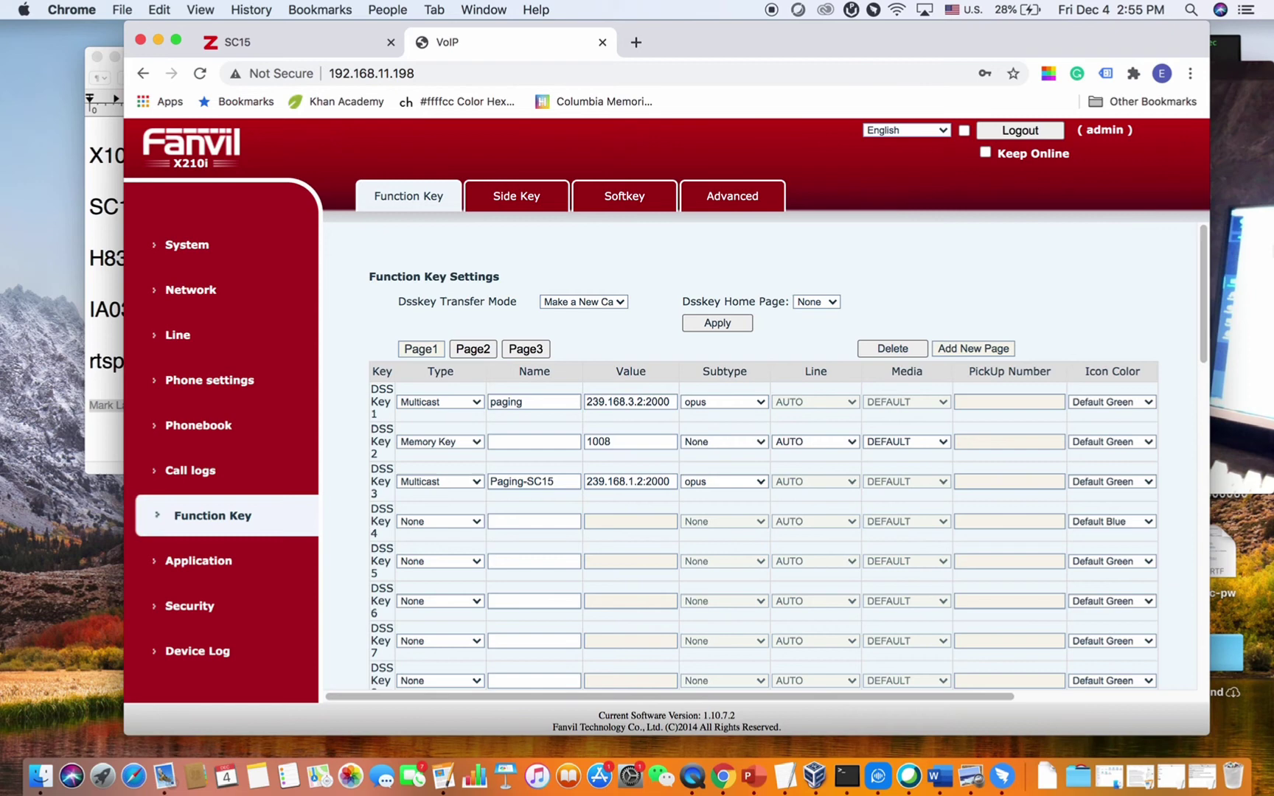
click(718, 325)
- Bring the QuickTime live camera view of the desk phones to the front
click(1267, 337)
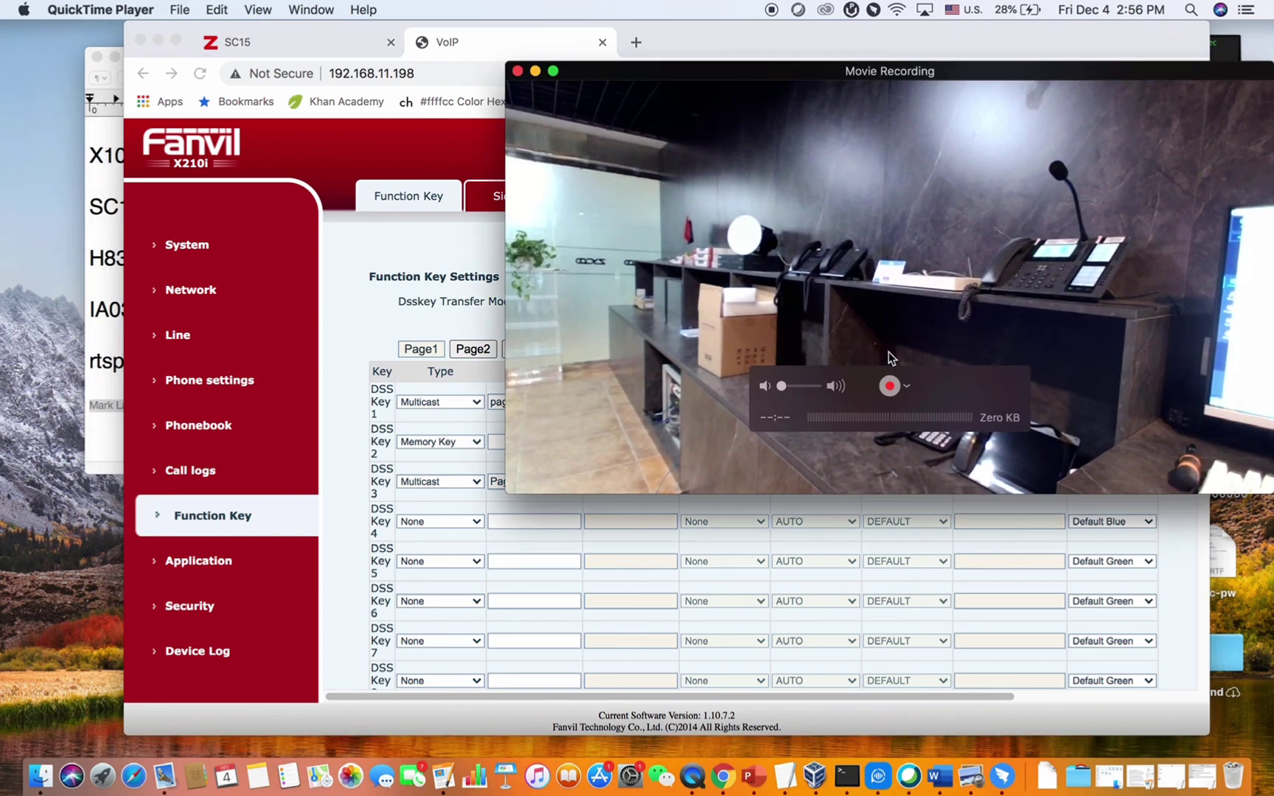